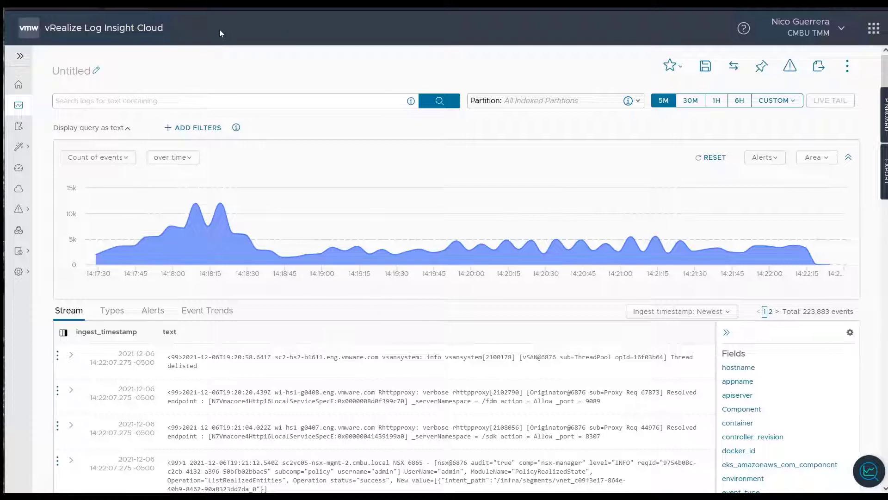
Expand the navigation sidebar and search the logs for "error".
click(20, 56)
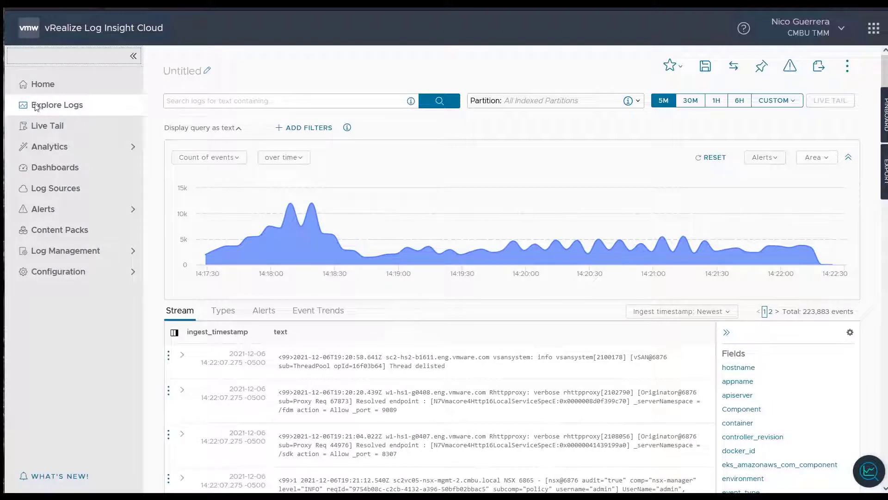
click(193, 102)
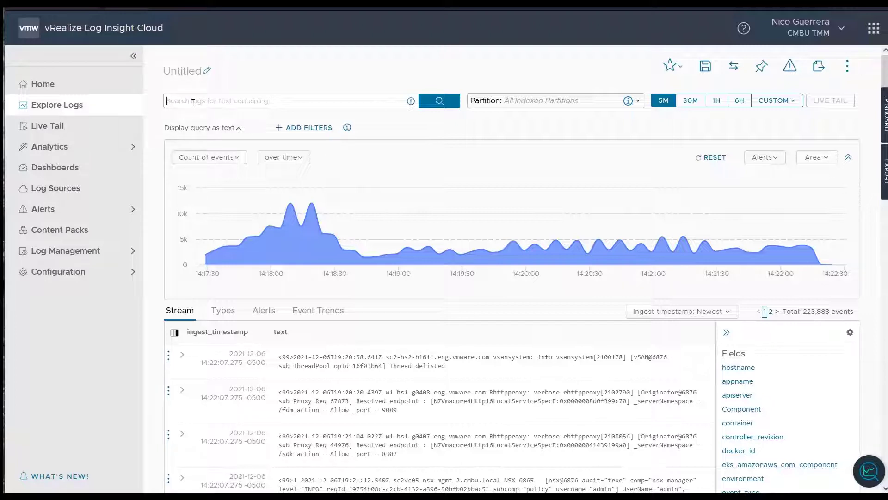
text(error)
key(Return)
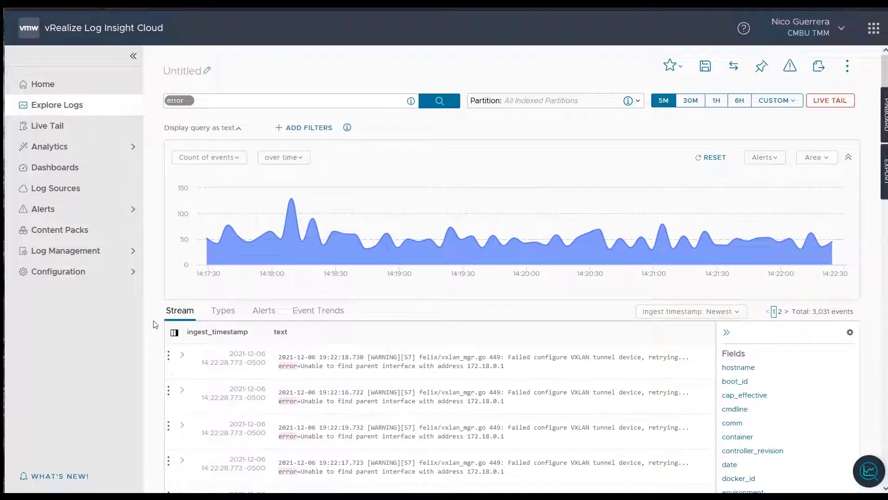
Examine the matching error events in the stream and their grouping by event type.
scroll(155, 324, down, 10)
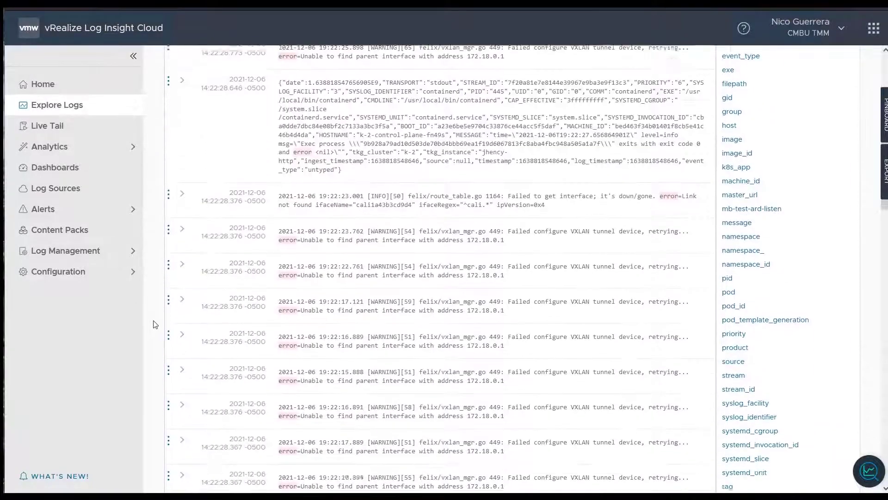
scroll(155, 324, down, 10)
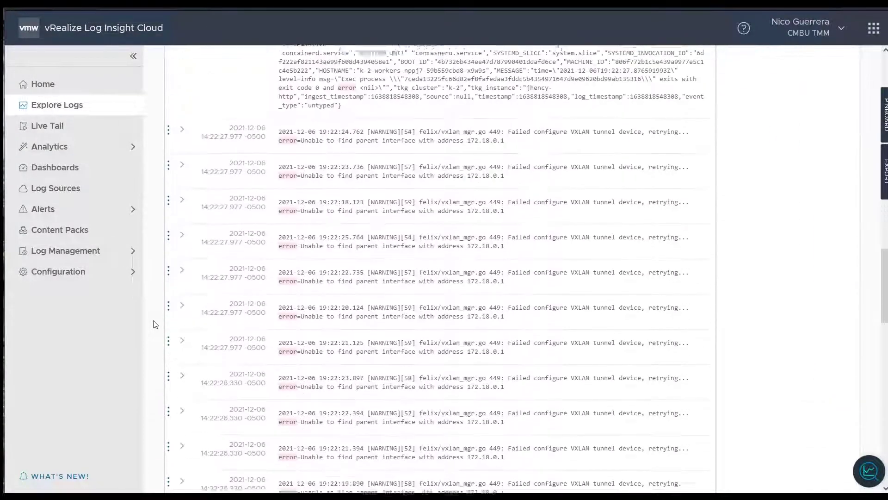
scroll(155, 324, up, 10)
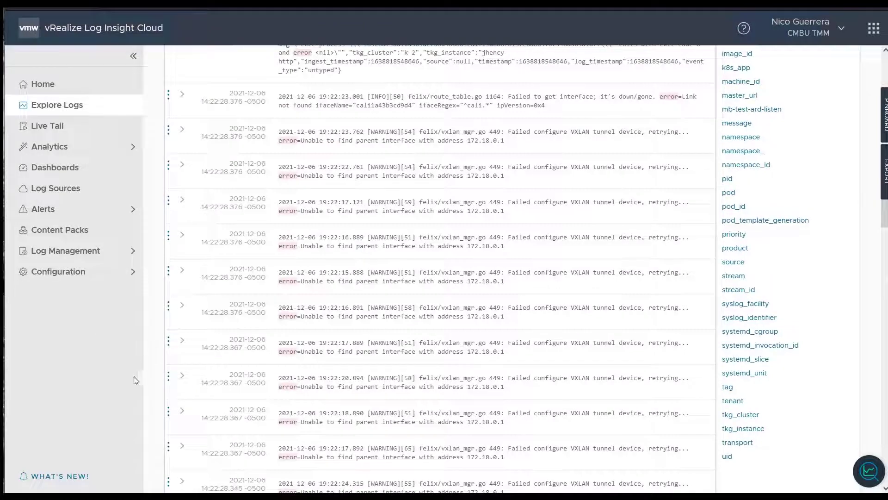
scroll(155, 370, up, 15)
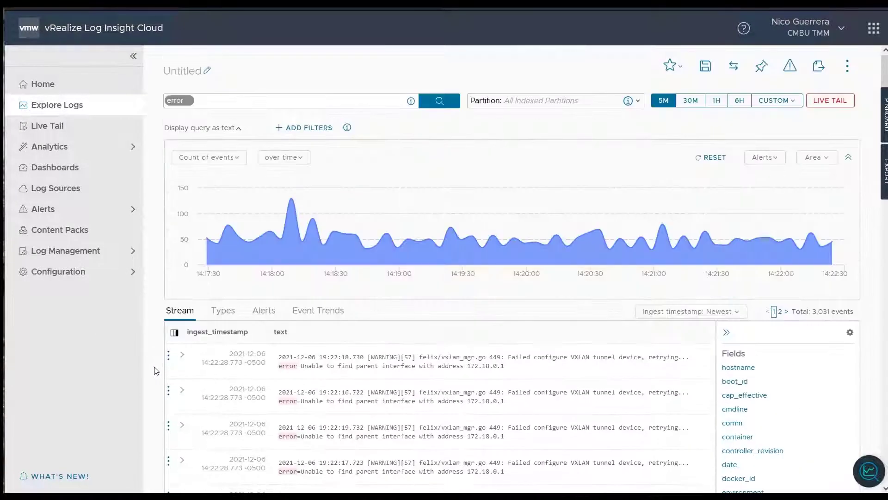
scroll(155, 365, down, 5)
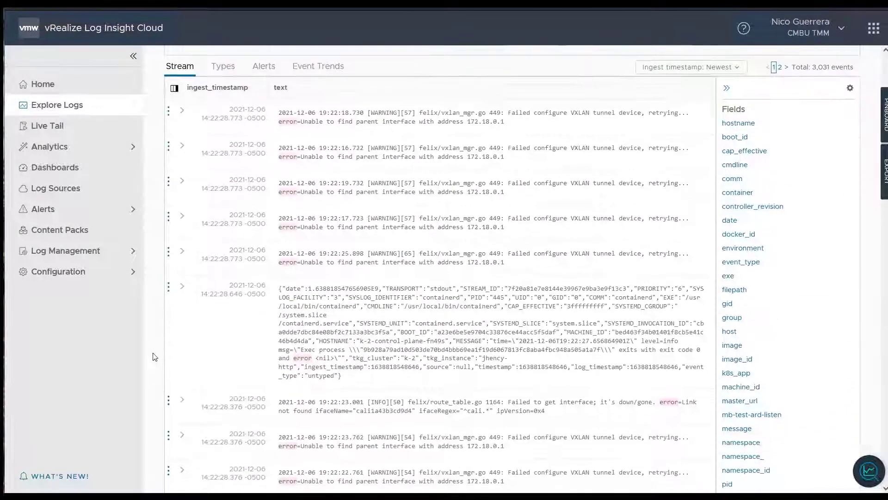
scroll(155, 356, up, 5)
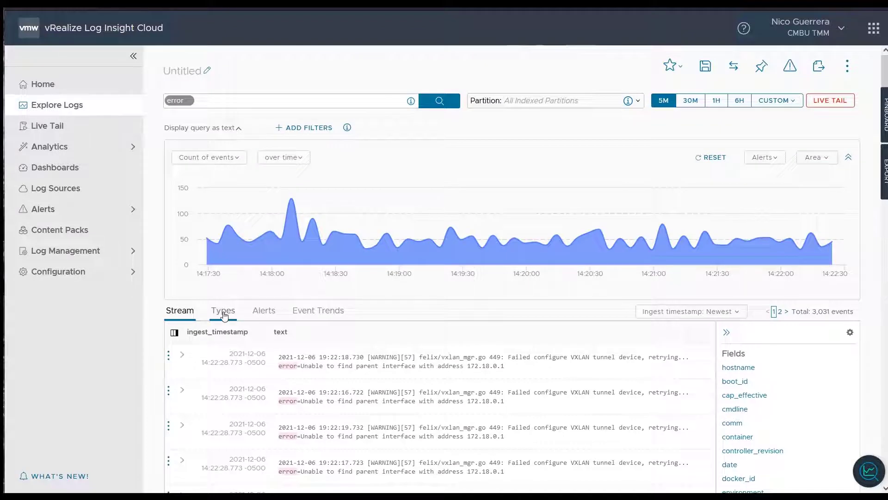
click(223, 314)
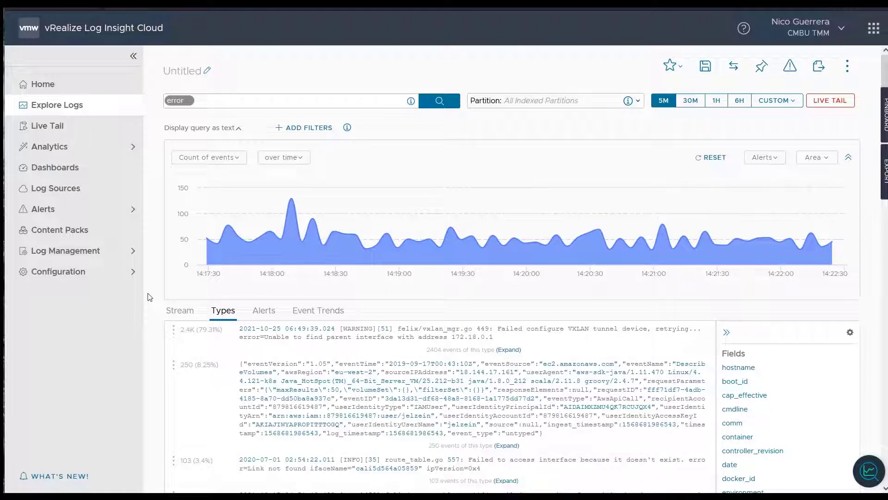
scroll(149, 296, down, 1)
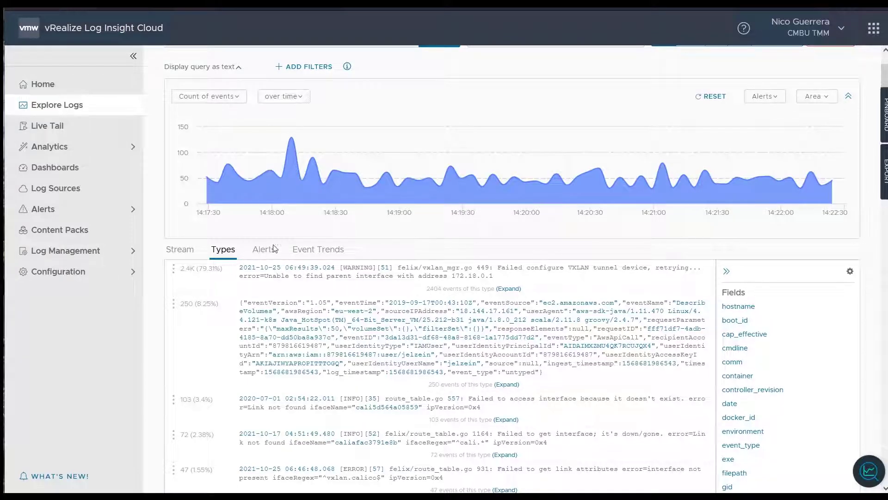
Examine the event trends of the error query, from increasing to decreasing event types compared with the previous 50 minutes.
click(308, 254)
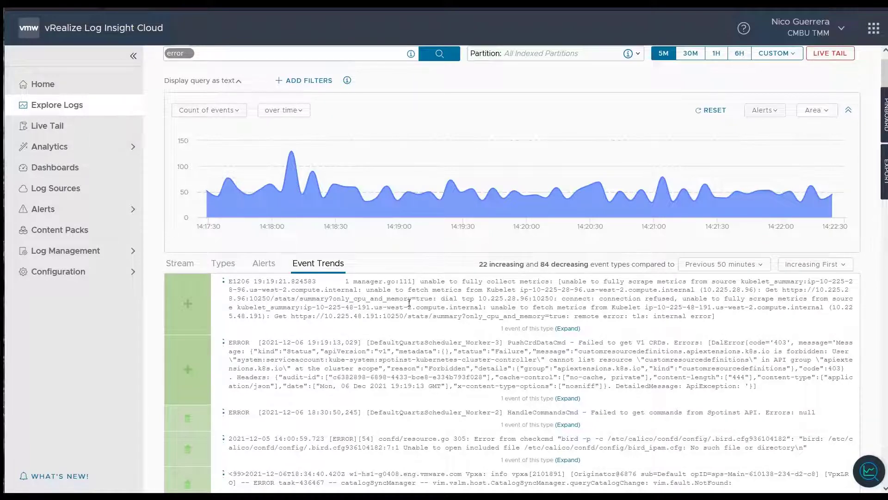
scroll(409, 303, down, 15)
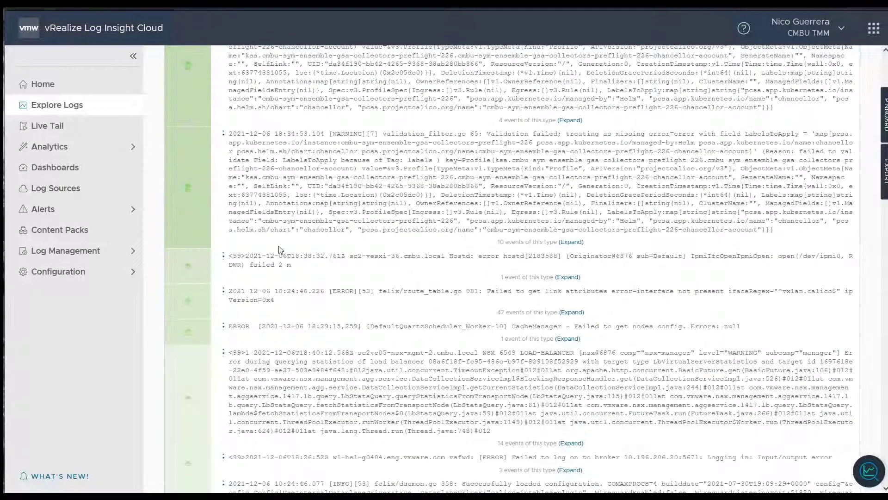
scroll(280, 250, down, 10)
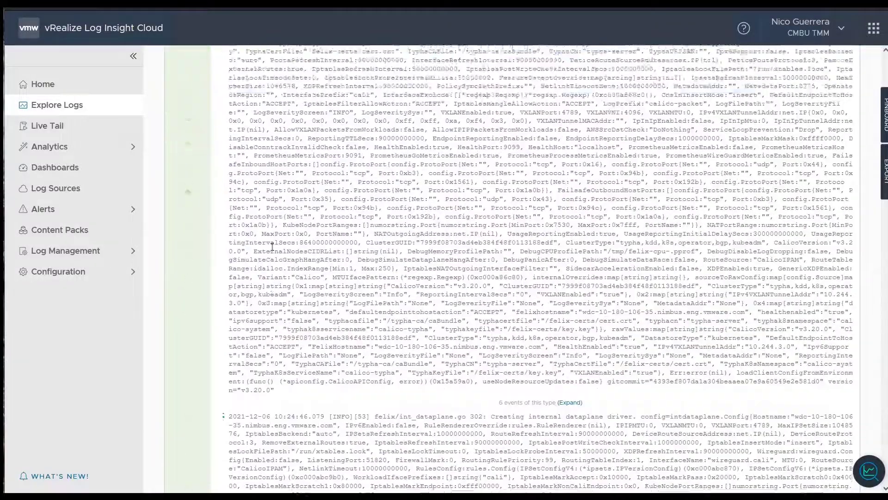
scroll(268, 247, down, 10)
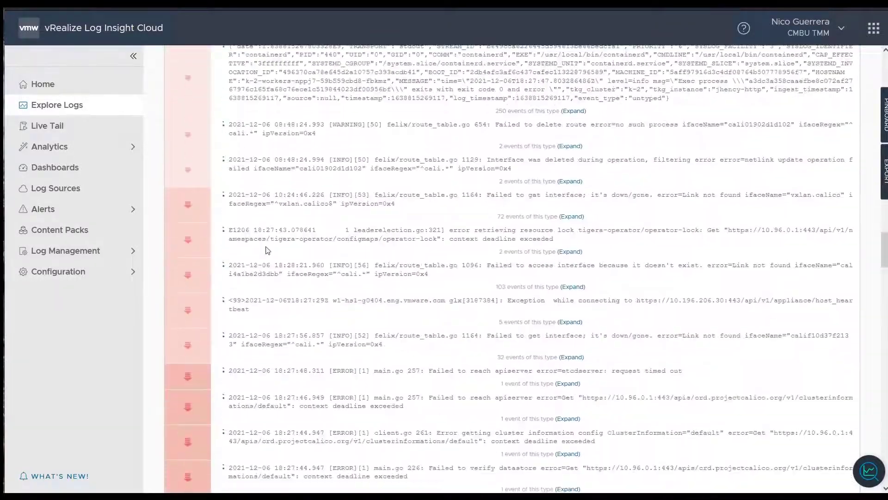
scroll(254, 289, down, 2)
scroll(254, 289, down, 4)
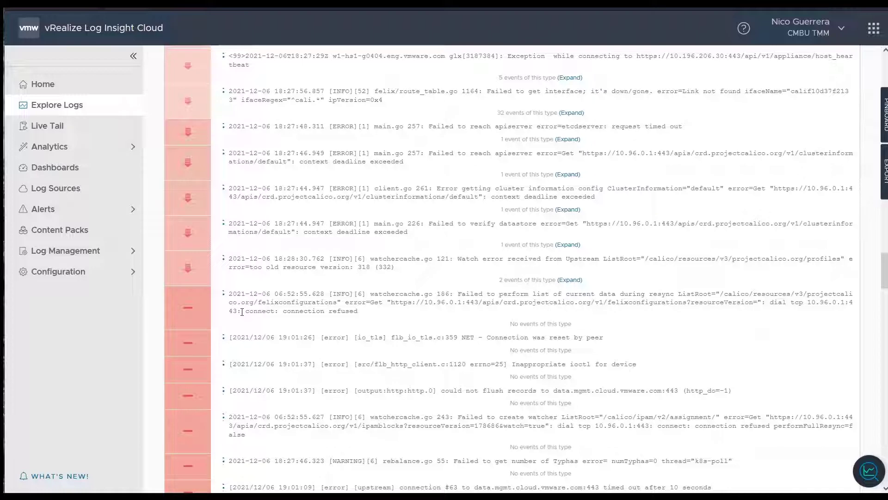
scroll(242, 309, down, 4)
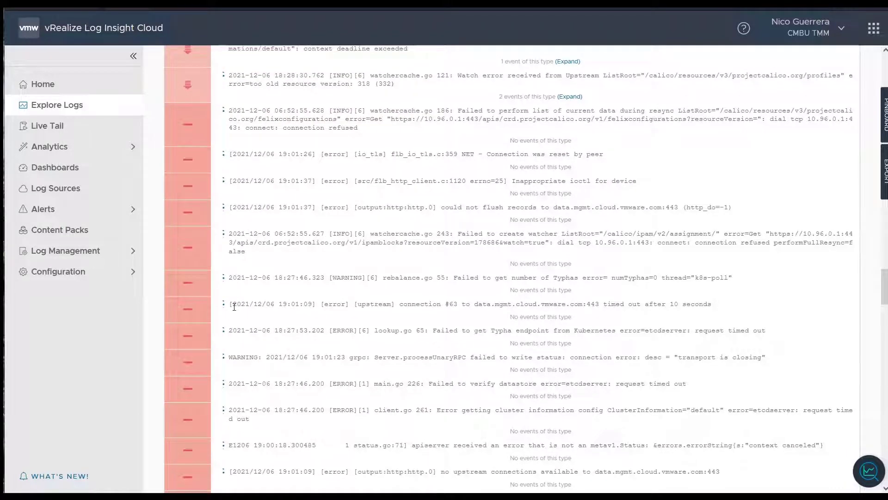
scroll(234, 307, up, 8)
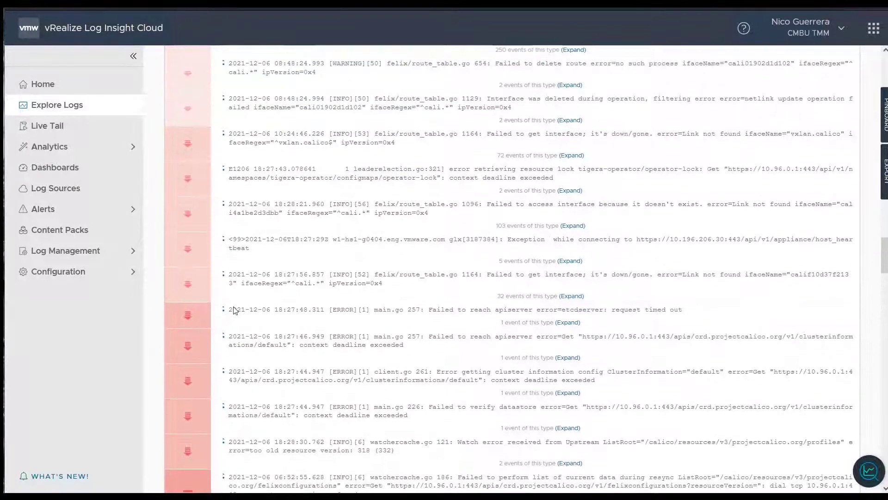
scroll(234, 306, up, 10)
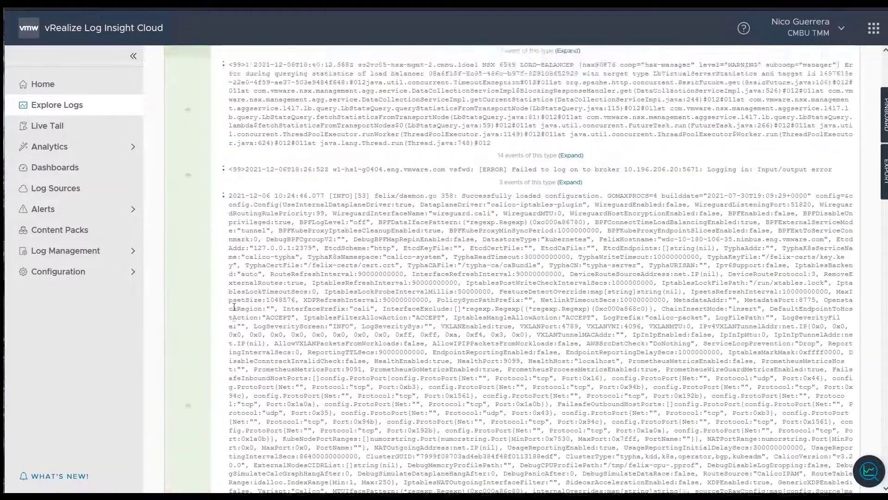
scroll(511, 268, up, 5)
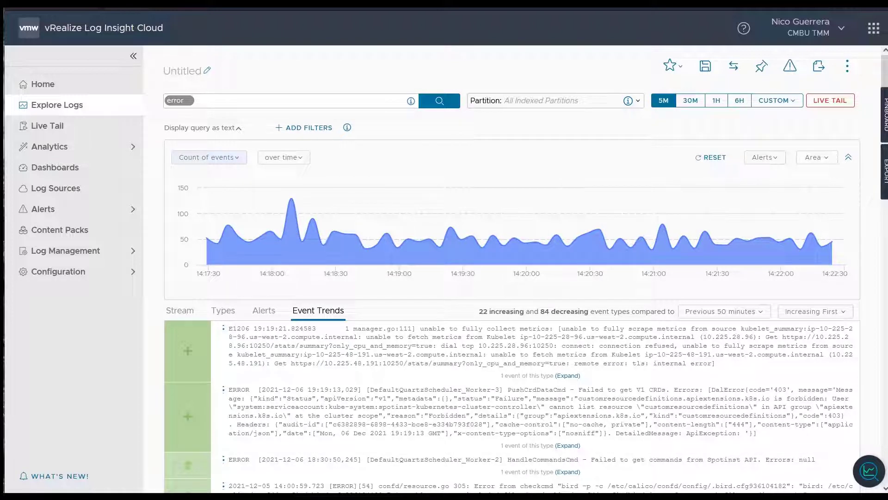
Chart the unique count of hostname as a non-time series grouped by hostname.
click(209, 157)
click(188, 190)
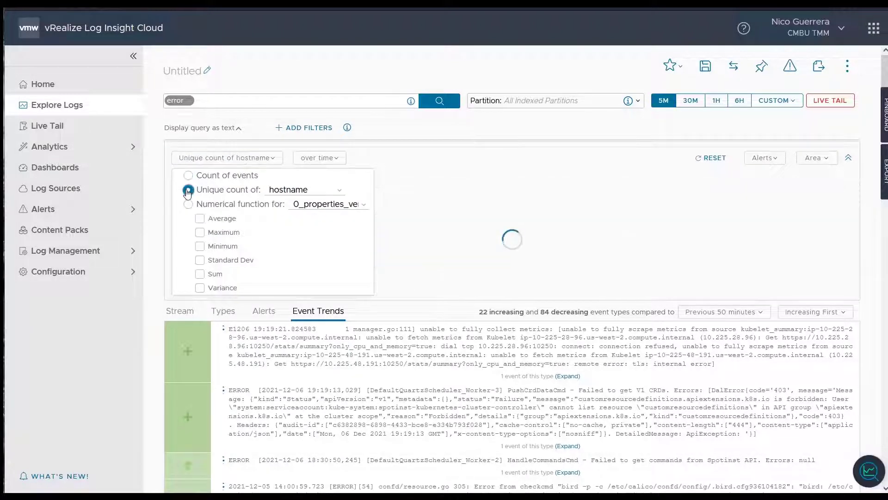
click(305, 160)
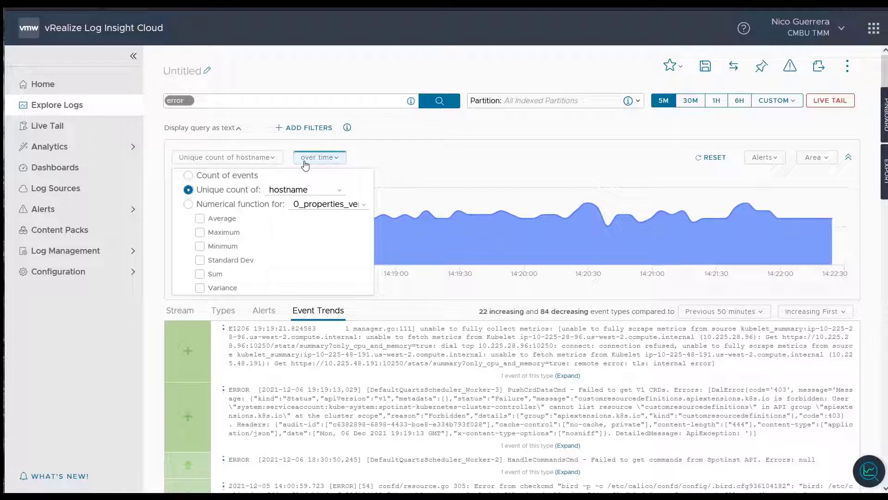
click(307, 158)
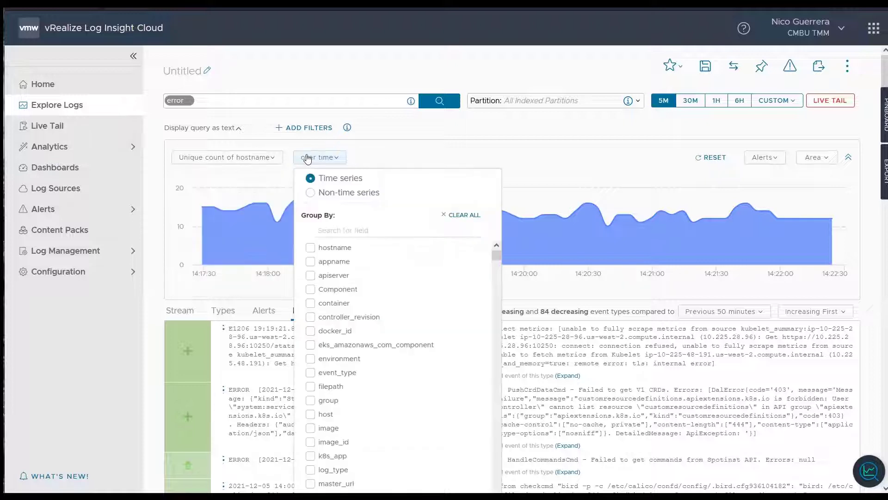
click(310, 194)
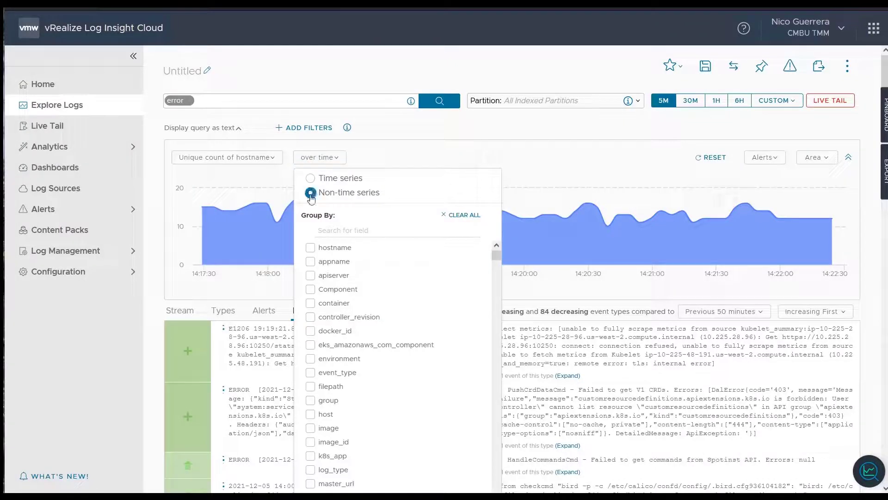
click(310, 248)
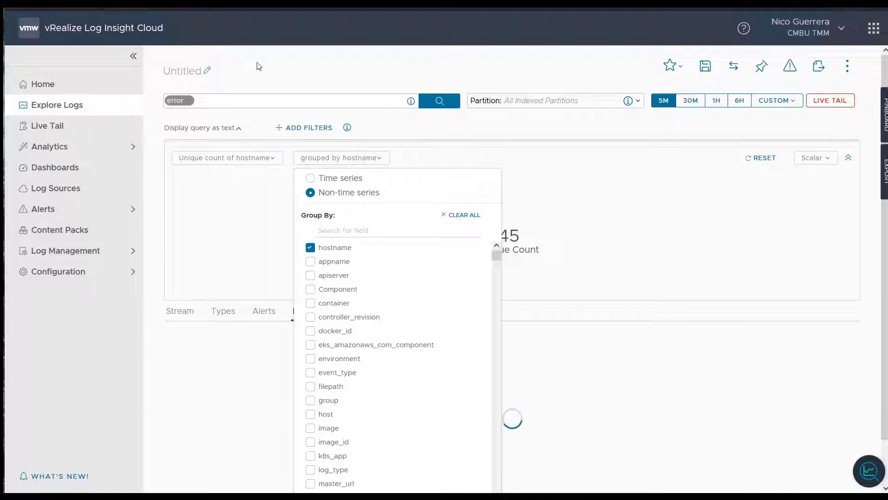
click(256, 69)
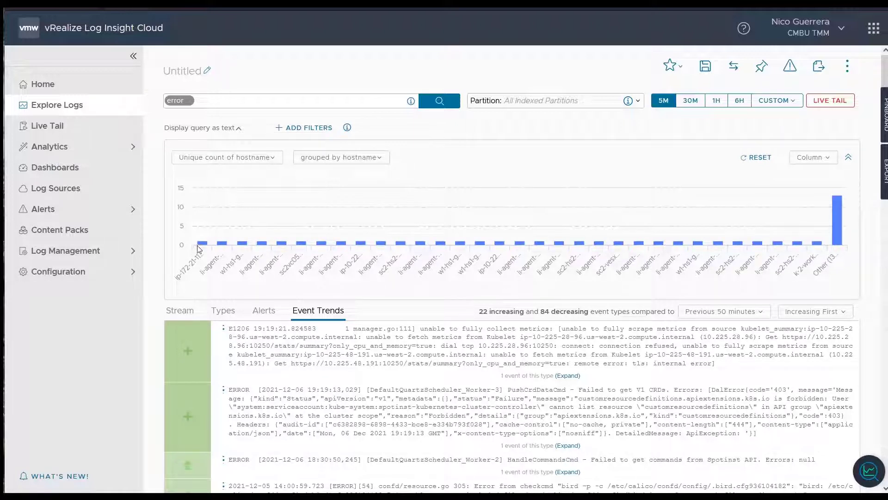
Filter the query to host ip-10-225-63-120.us-west-2.compute.internal from the chart and view its events as a stream and by type.
mouse_move(202, 241)
click(360, 241)
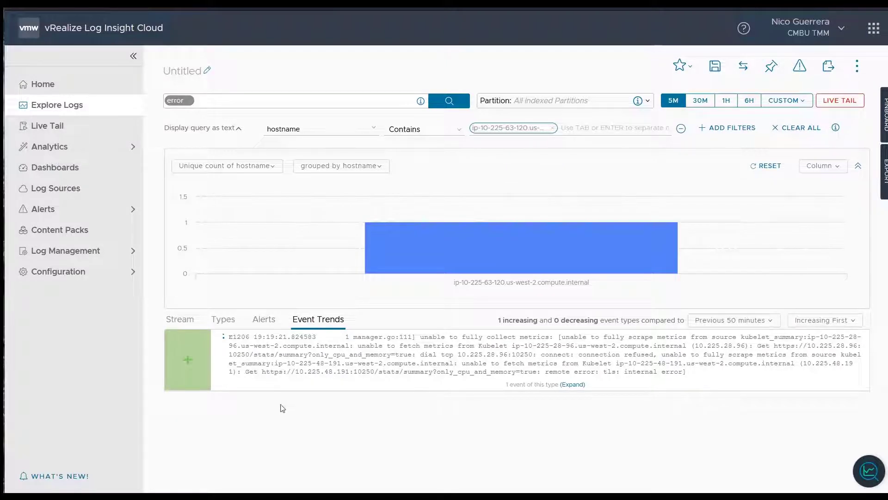
click(186, 329)
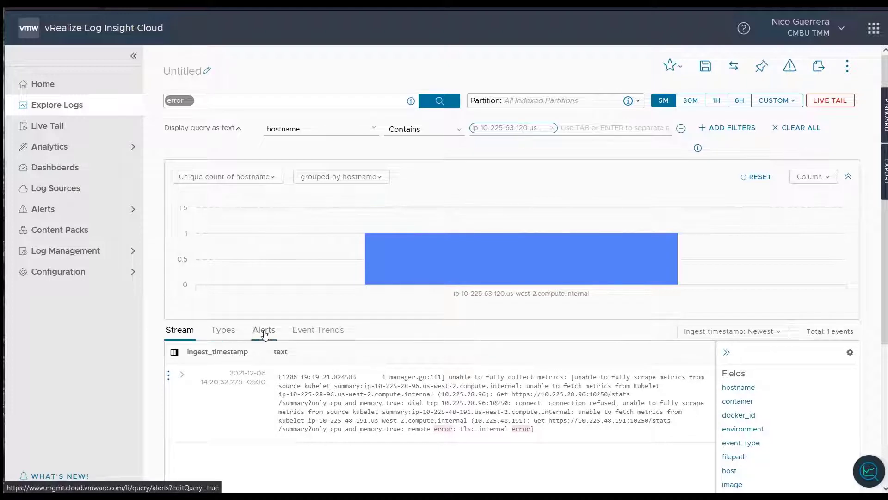
click(231, 334)
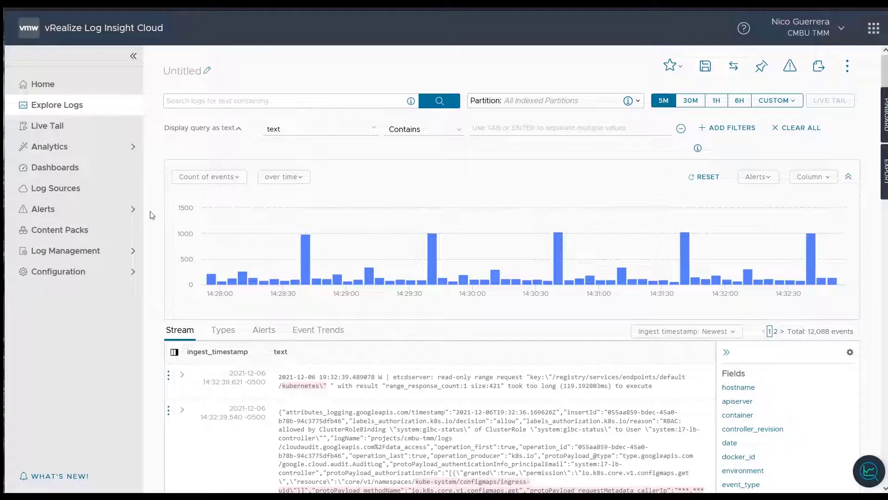
Set the filter field to resource_type with the Contains condition and the value k8s_cluster.
click(301, 129)
text(resource)
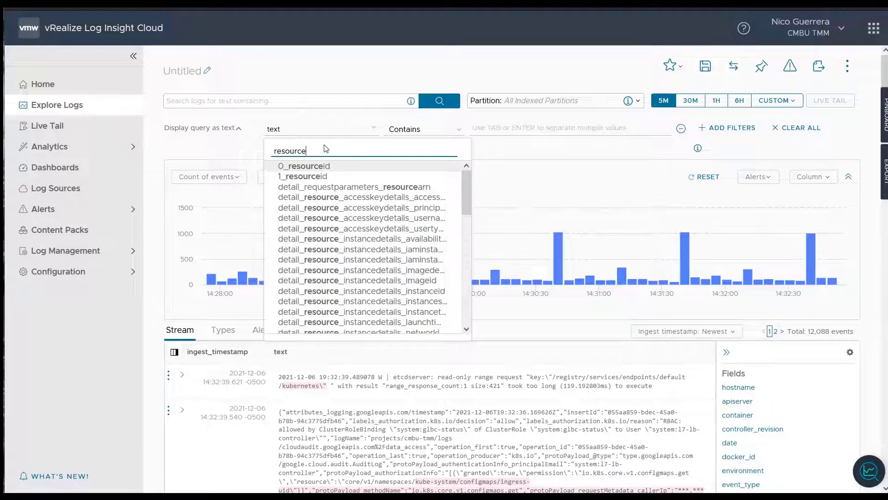
text(_)
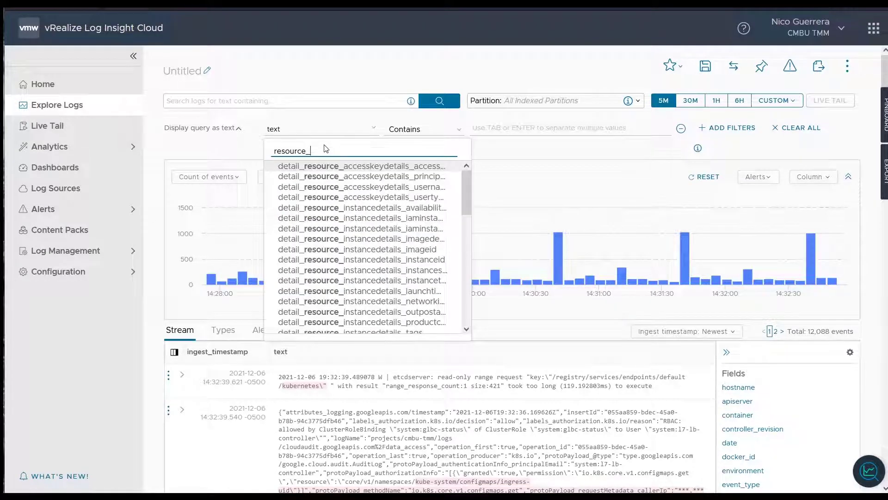
text(ty)
click(351, 165)
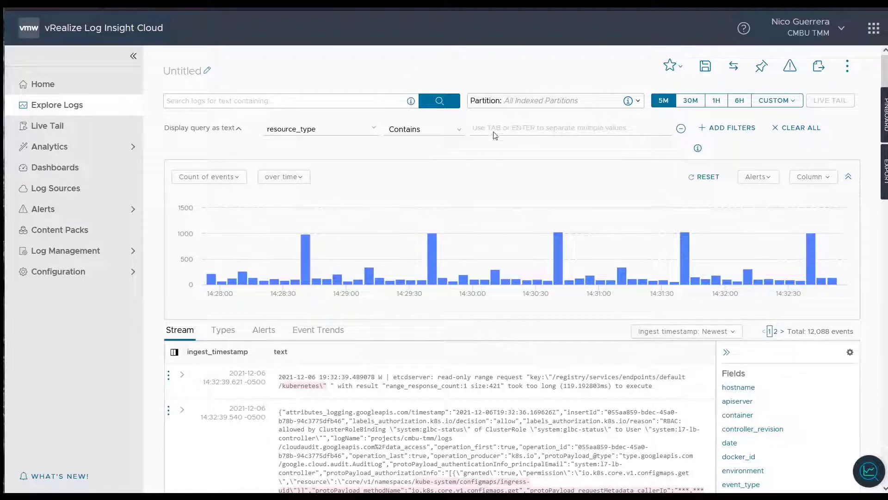
text(k)
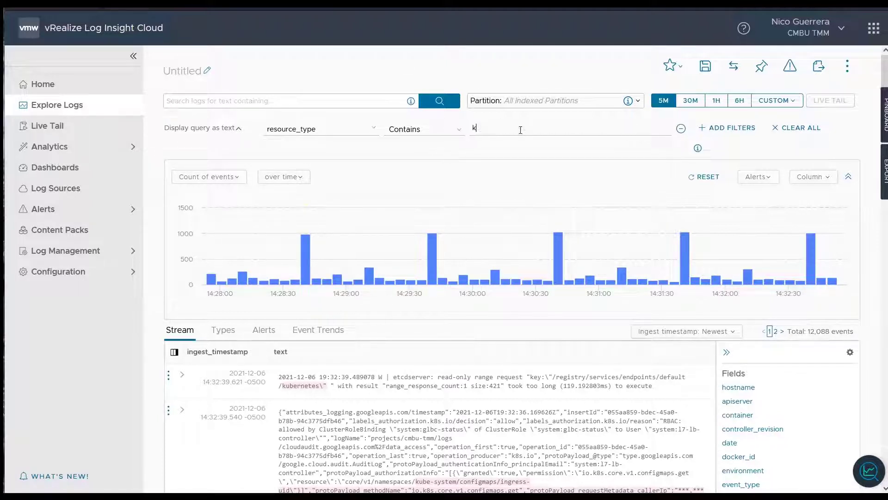
text(8s_cluster)
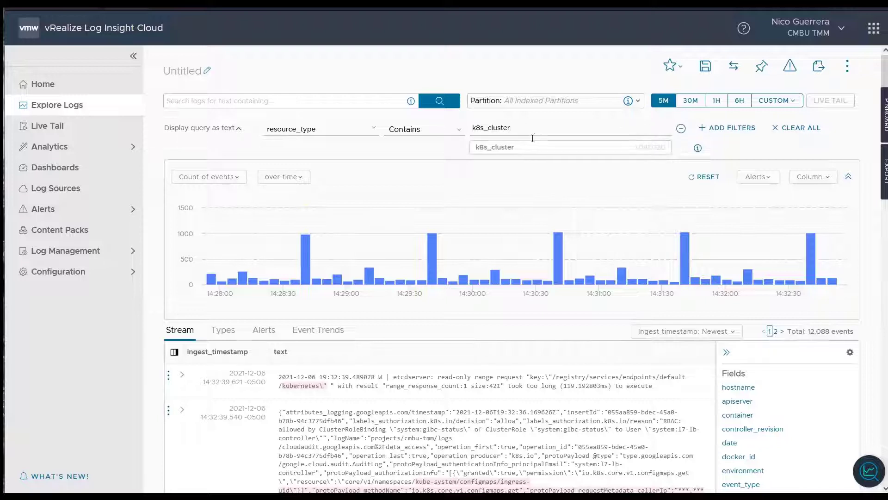
click(483, 147)
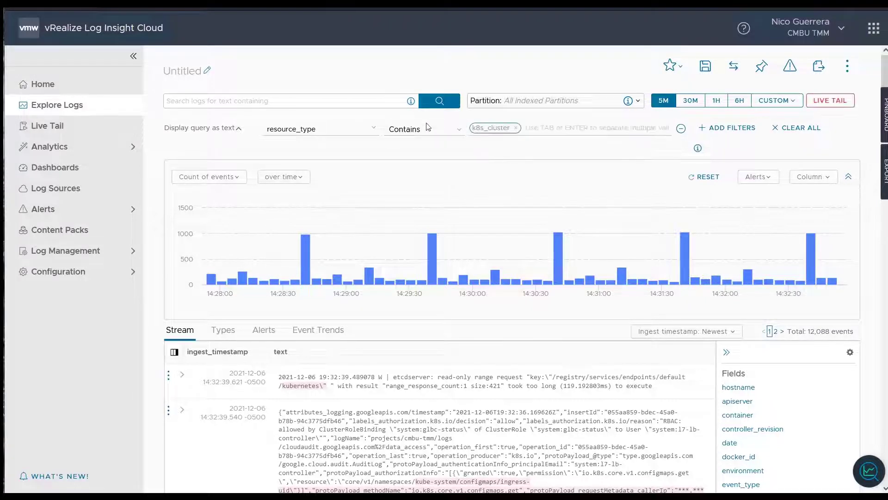
Run the k8s_cluster query and chart its count of events as a non-time series grouped by resource_labels_location.
click(431, 100)
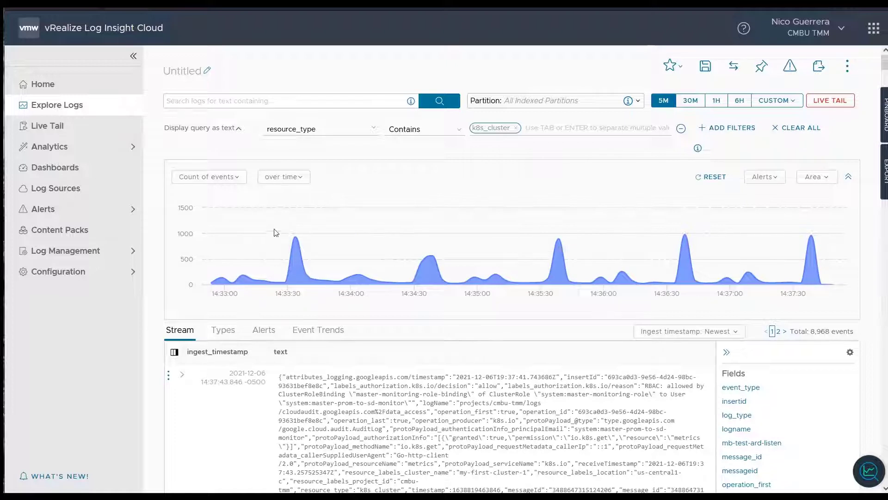
click(280, 178)
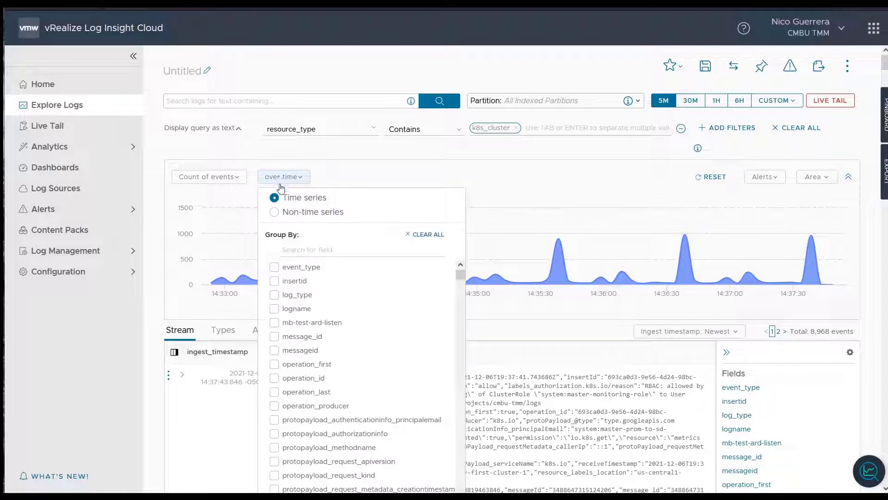
click(290, 215)
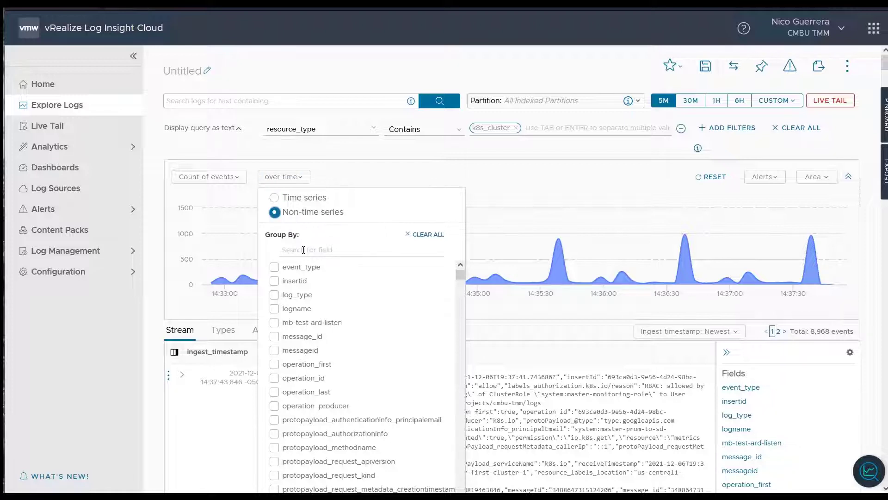
click(303, 250)
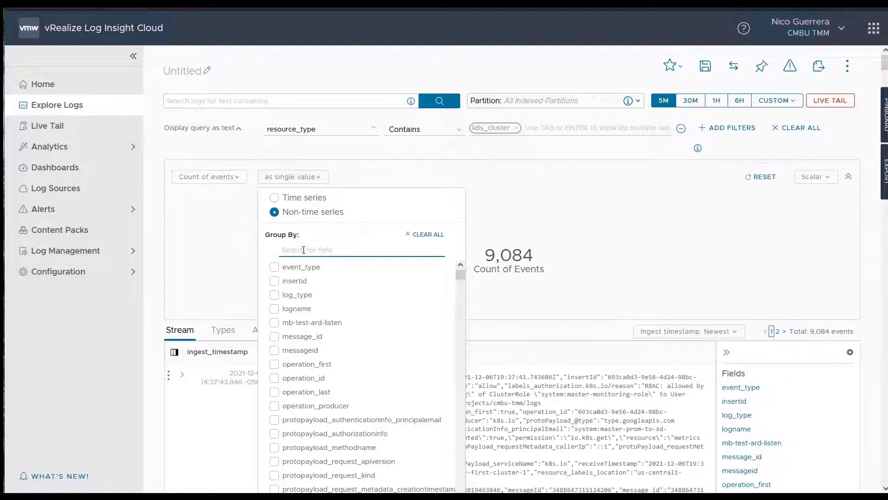
text(resource_)
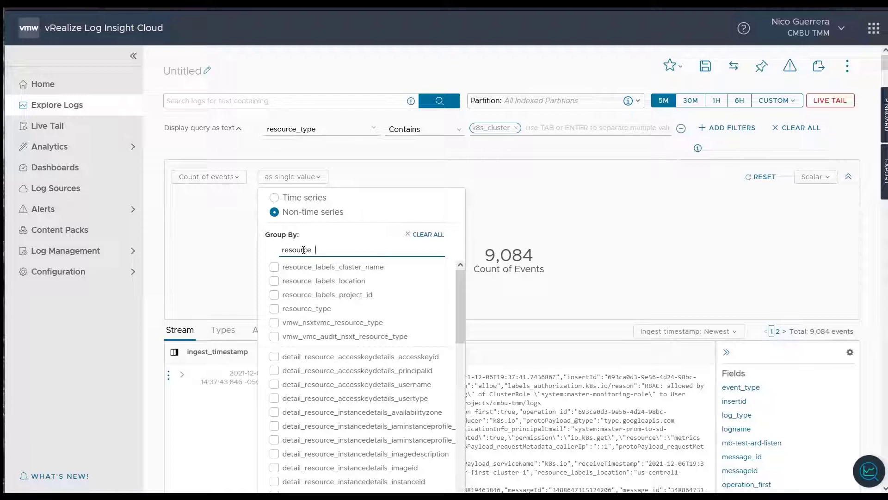
text(labels)
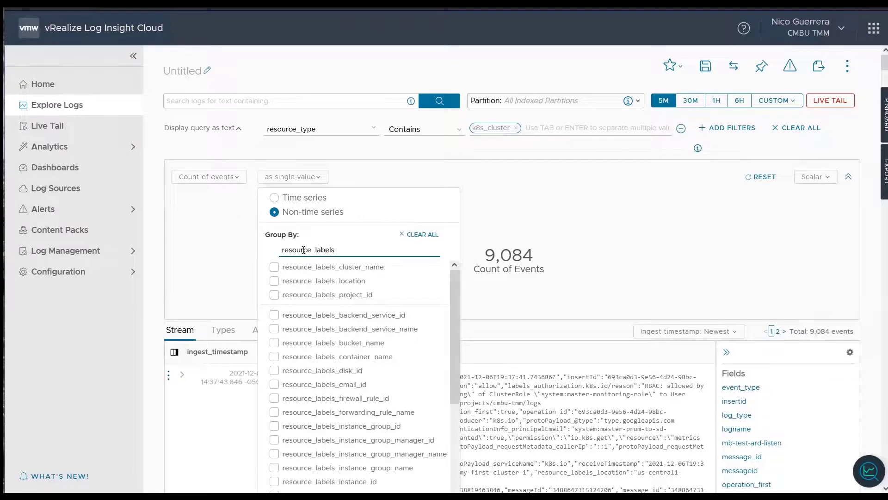
click(276, 279)
click(275, 280)
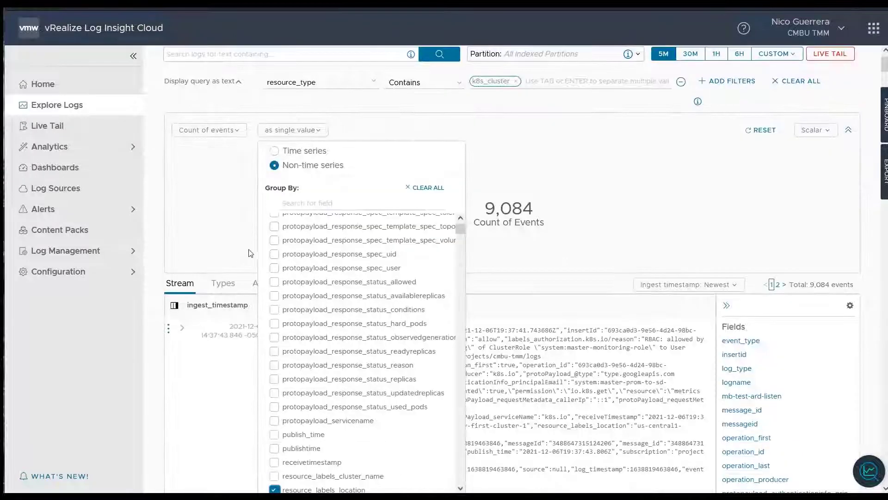
scroll(341, 270, up, 5)
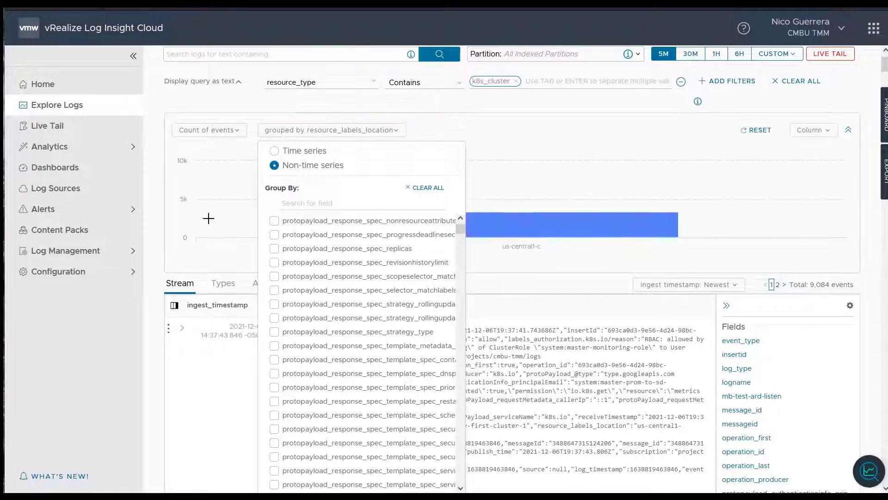
click(560, 114)
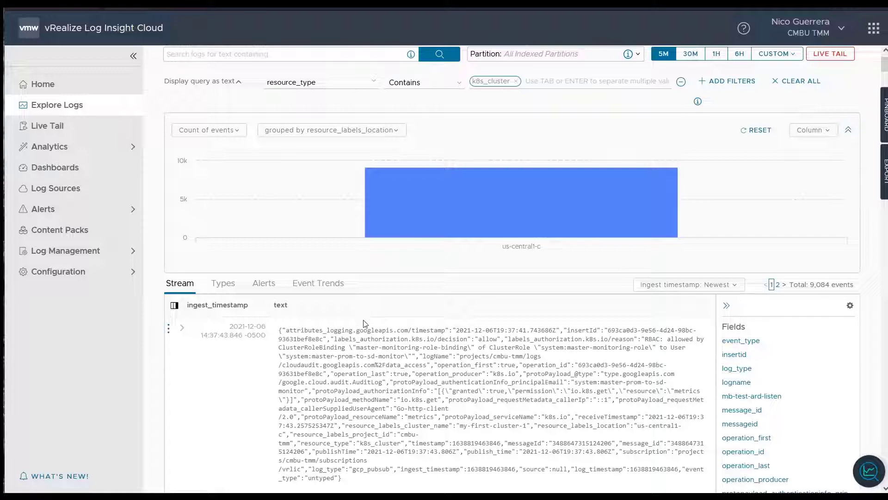
View the k8s_cluster query in Live Tail, stopping and restarting the real-time stream.
click(830, 54)
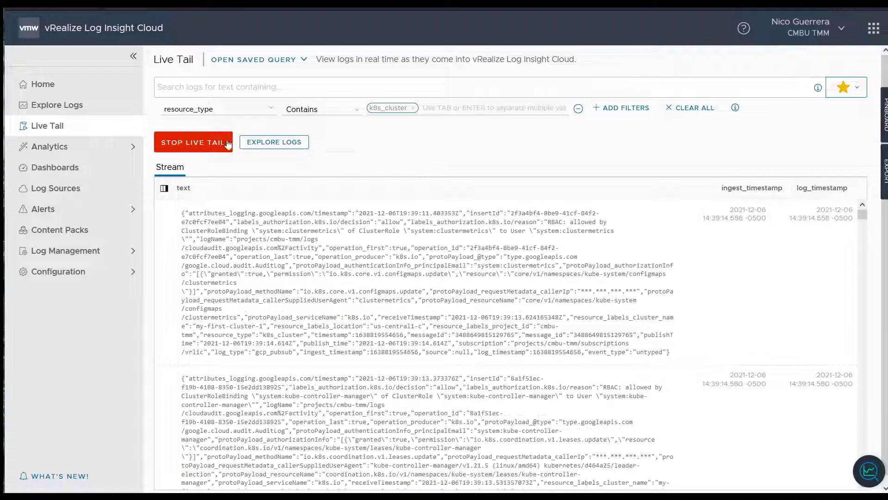
click(209, 145)
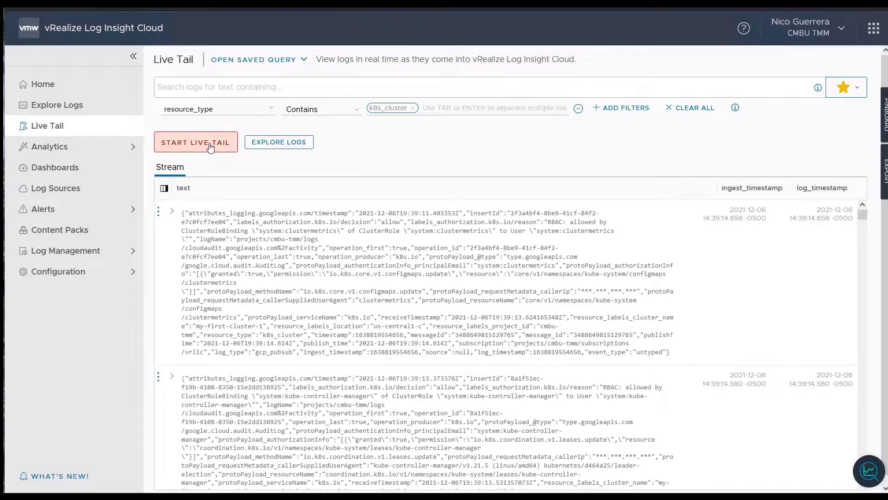
click(197, 142)
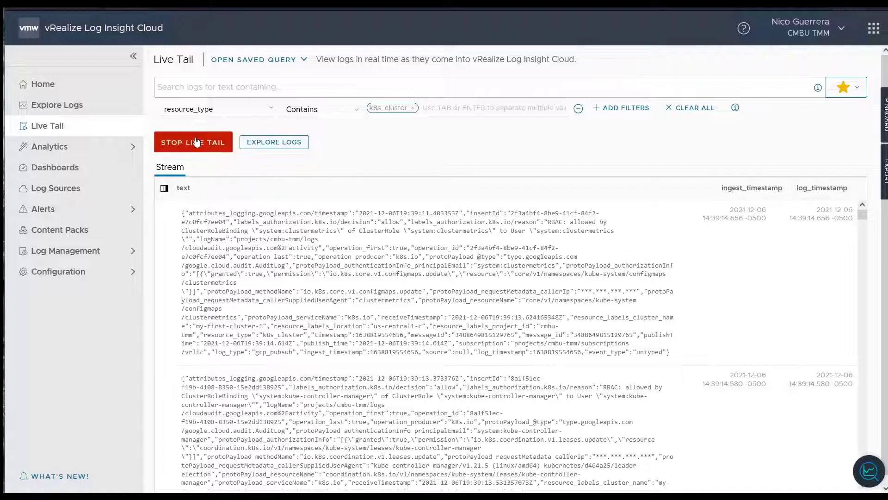